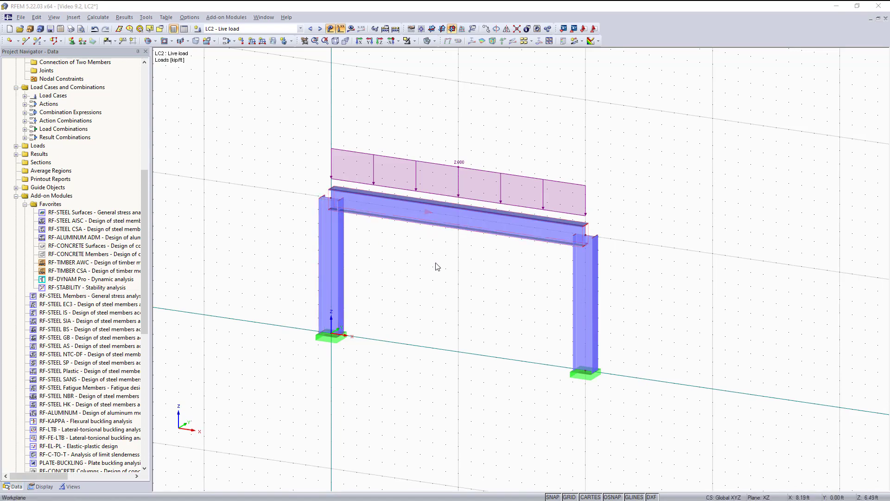
# - Pan and orbit the 3D view of the portal frame carrying the LC2 live load
pyautogui.moveTo(435, 266); pyautogui.dragTo(443, 285, button='middle')
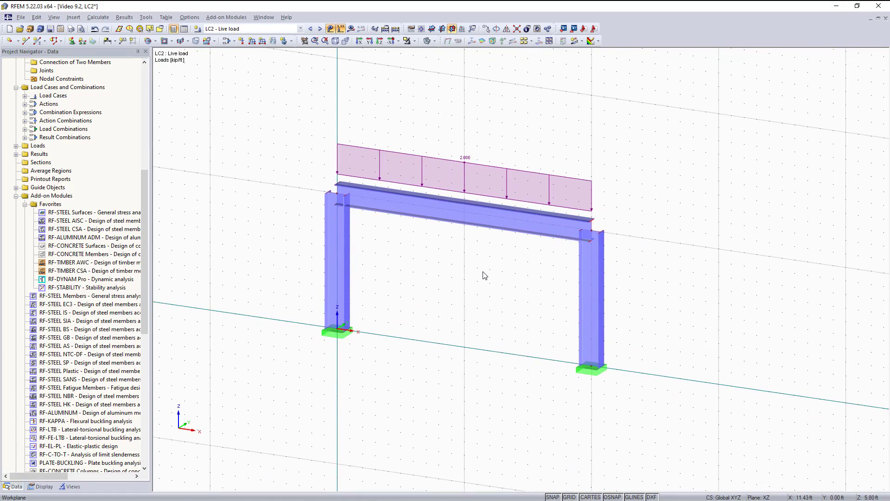
pyautogui.keyDown('ctrl'); pyautogui.moveTo(441, 266); pyautogui.dragTo(482, 272, button='middle'); pyautogui.keyUp('ctrl')
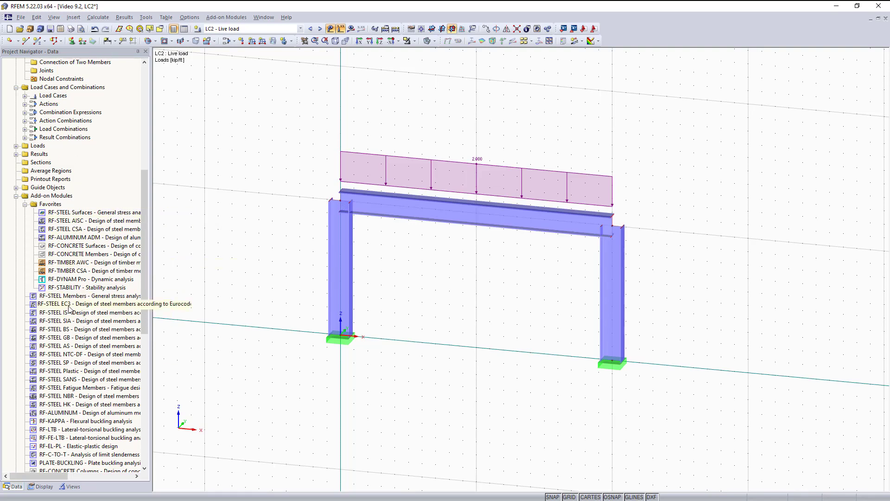
# - Launch RF-STEEL AISC and window-select columns 1 and 3 as case CA1's design members
pyautogui.doubleClick(78, 222)
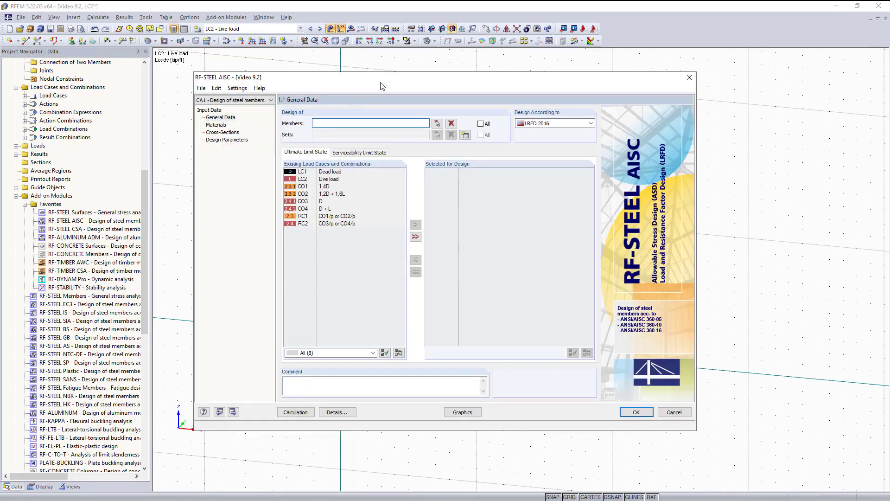
pyautogui.moveTo(379, 82); pyautogui.dragTo(407, 95)
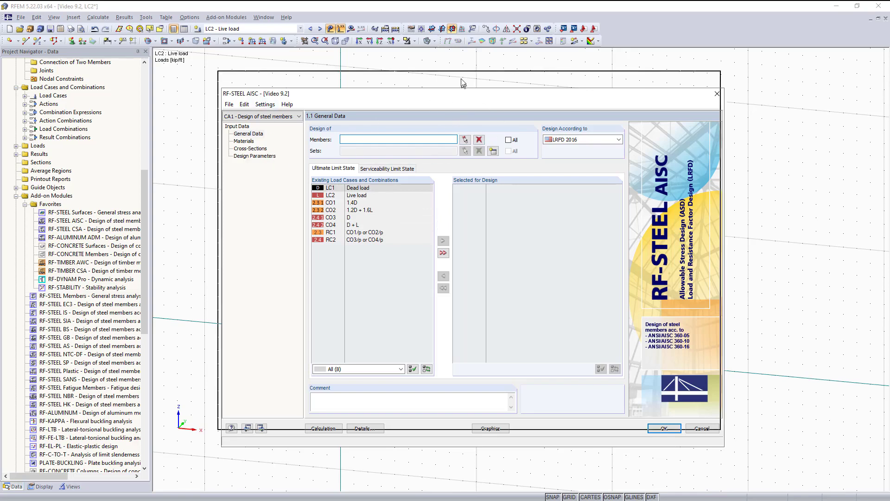
pyautogui.moveTo(465, 93); pyautogui.dragTo(461, 74)
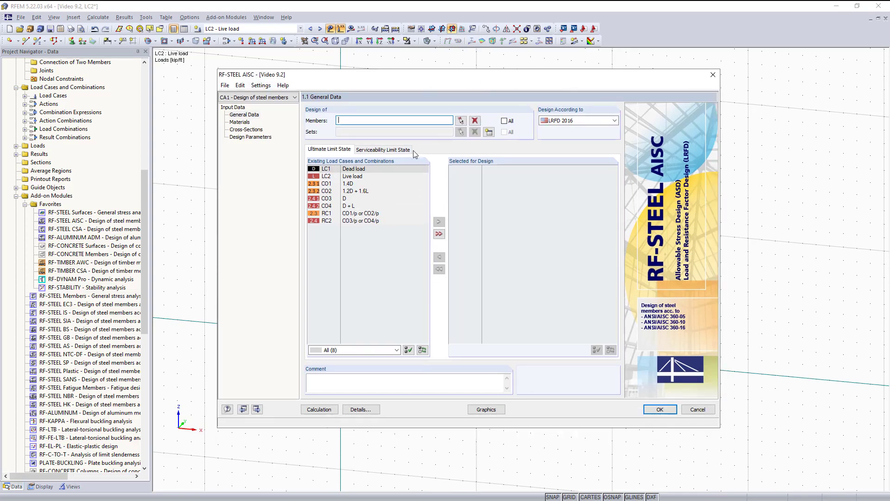
pyautogui.click(461, 121)
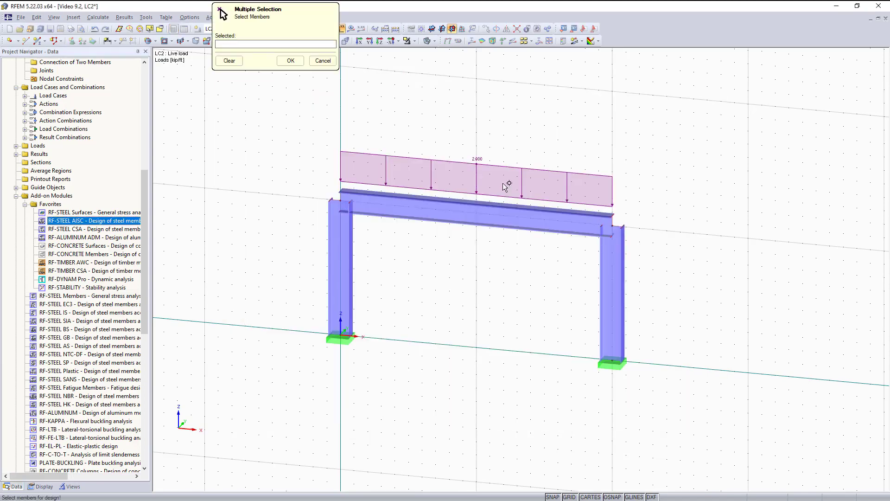
pyautogui.moveTo(689, 266); pyautogui.dragTo(289, 311)
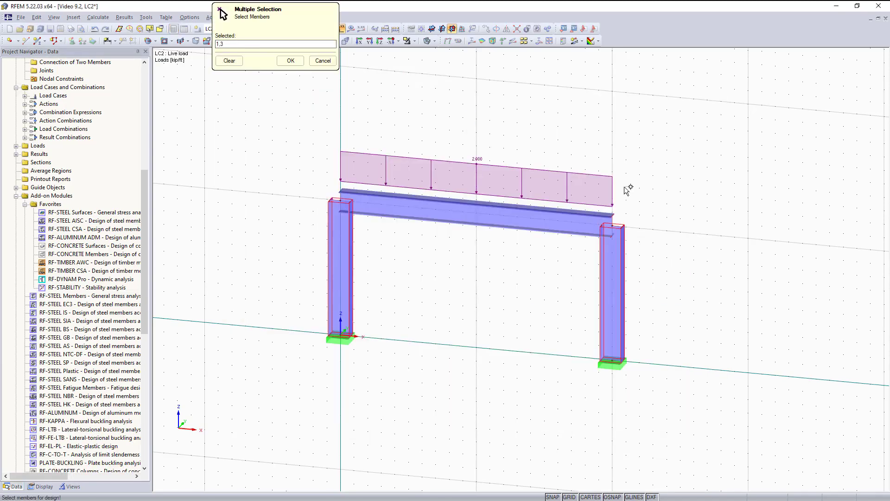
pyautogui.click(291, 60)
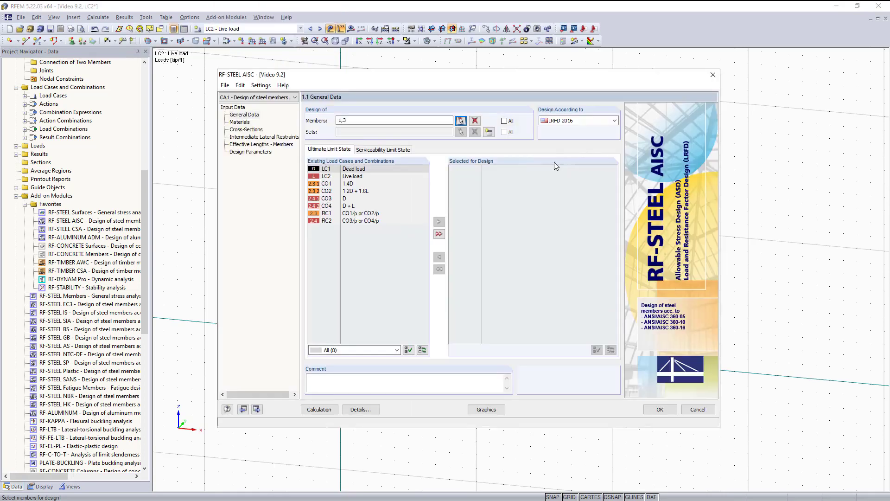
# - Keep LRFD 2016 and add CO1, CO2 and RC1 to the ultimate limit state design selection
pyautogui.click(564, 121)
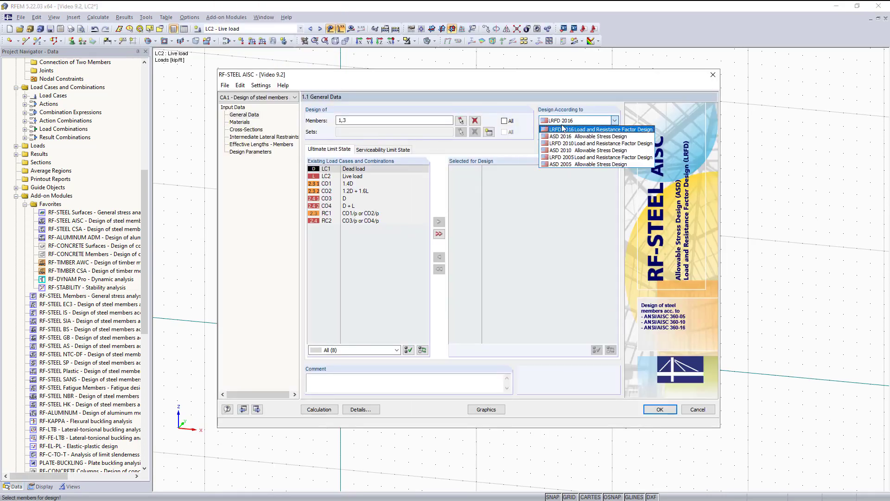
pyautogui.click(565, 129)
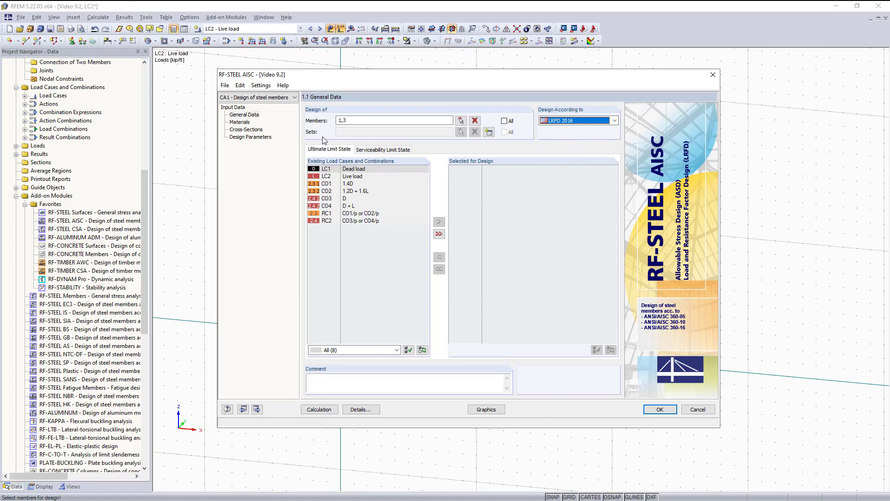
pyautogui.click(350, 177)
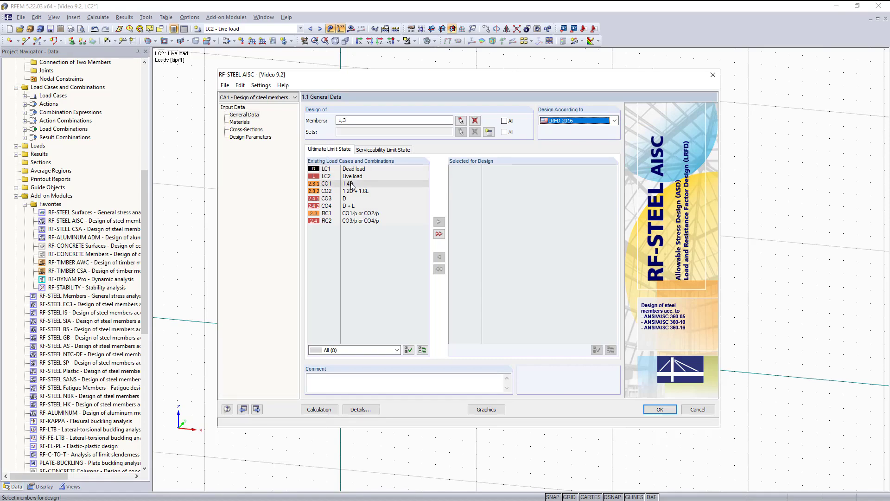
pyautogui.click(351, 184)
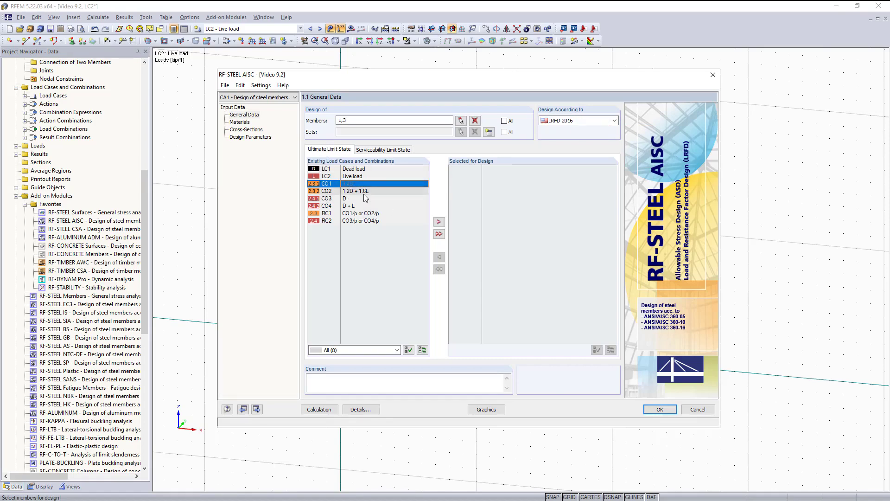
pyautogui.keyDown('shift'); pyautogui.click(362, 213); pyautogui.keyUp('shift')
pyautogui.keyDown('ctrl'); pyautogui.click(362, 214); pyautogui.keyUp('ctrl')
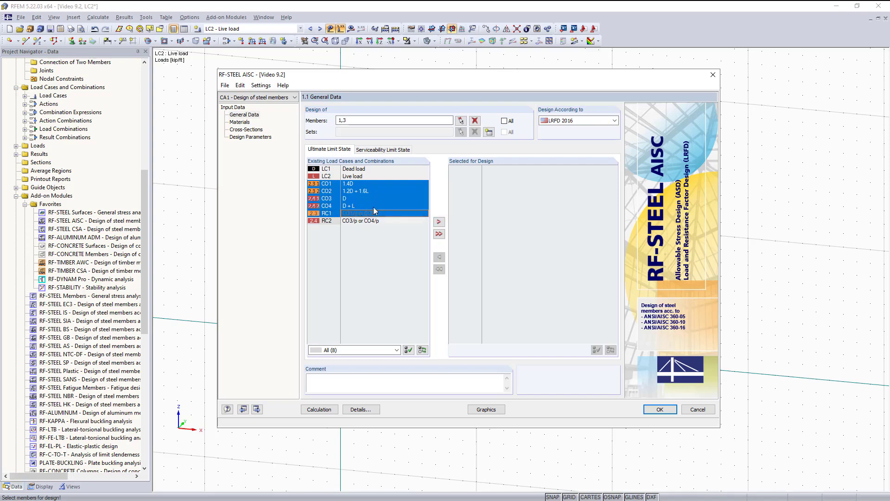
pyautogui.keyDown('ctrl'); pyautogui.click(352, 200); pyautogui.keyUp('ctrl')
pyautogui.keyDown('ctrl'); pyautogui.click(352, 205); pyautogui.keyUp('ctrl')
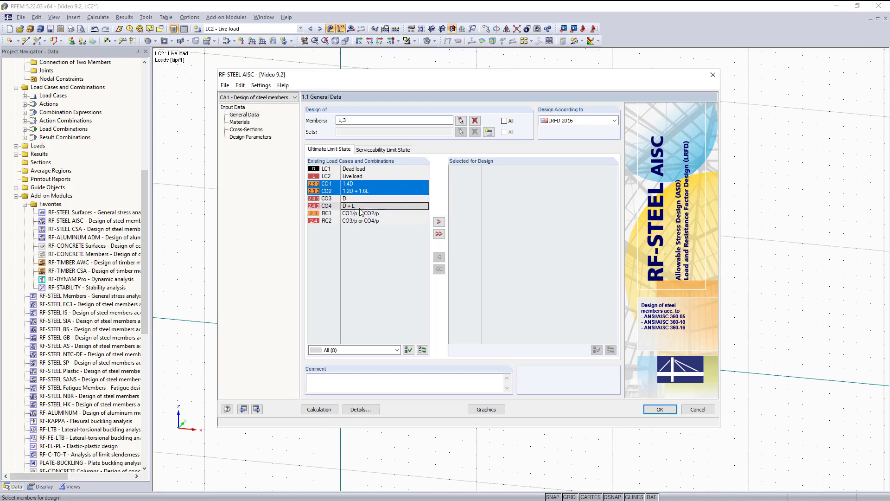
pyautogui.keyDown('ctrl'); pyautogui.click(361, 214); pyautogui.keyUp('ctrl')
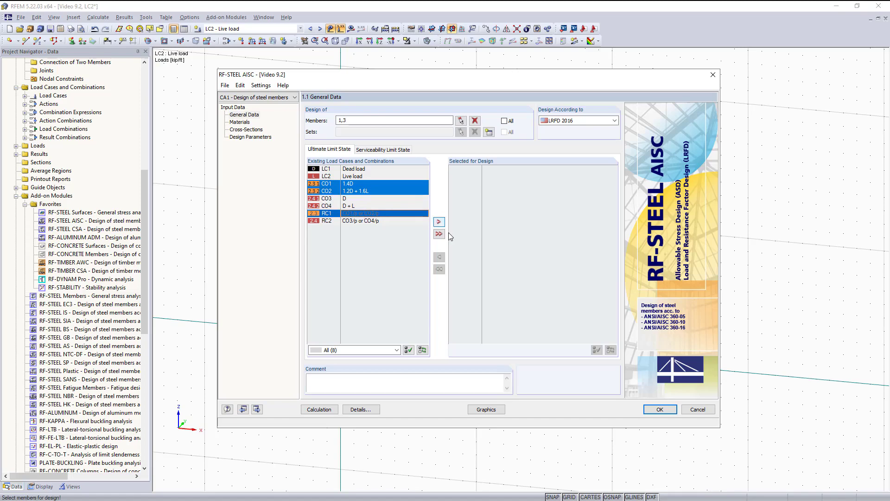
pyautogui.click(439, 221)
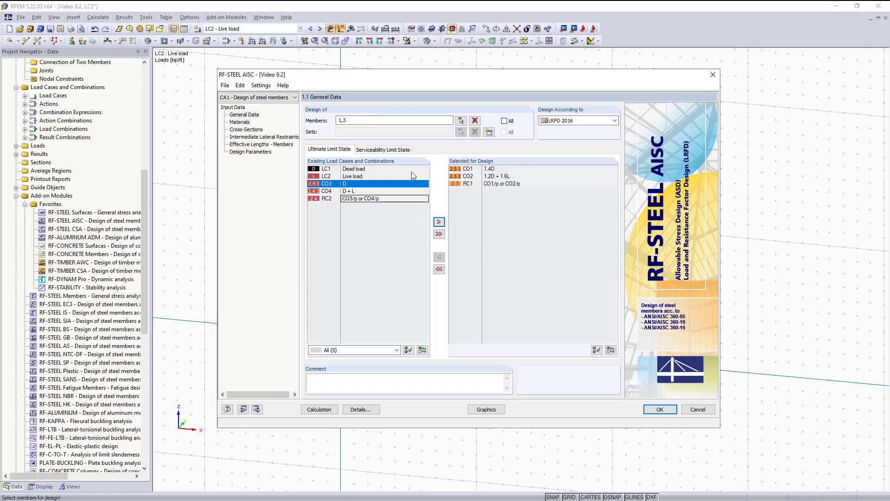
# - Rename the design case to 'Columns', glance at serviceability loads, and return to ultimate limit state
pyautogui.click(224, 85)
pyautogui.click(245, 111)
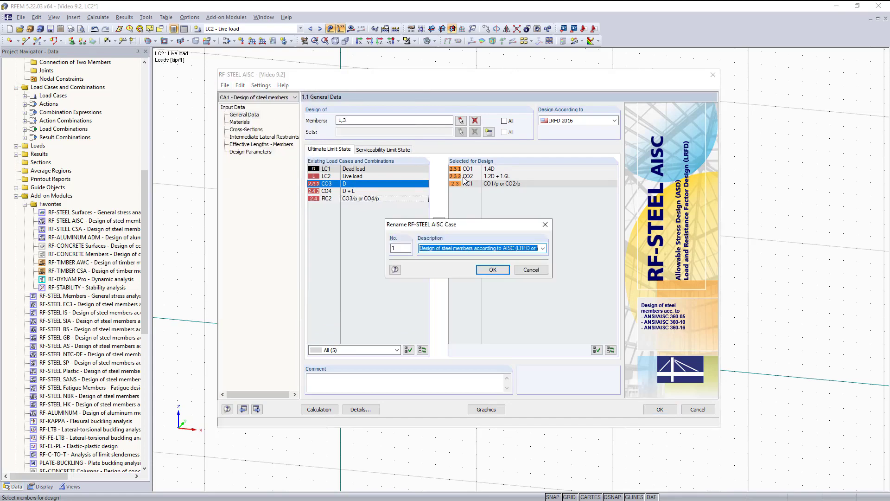
pyautogui.press('BackSpace')
pyautogui.write('Colu')
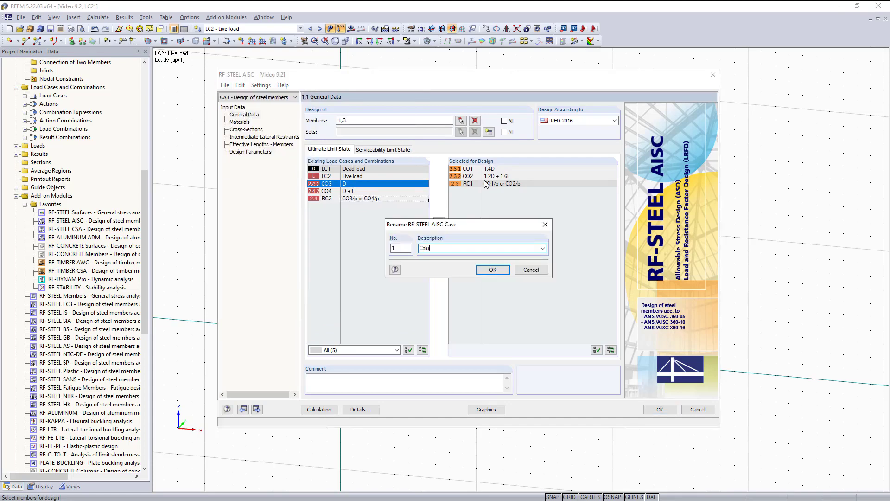
pyautogui.write('mns')
pyautogui.click(491, 270)
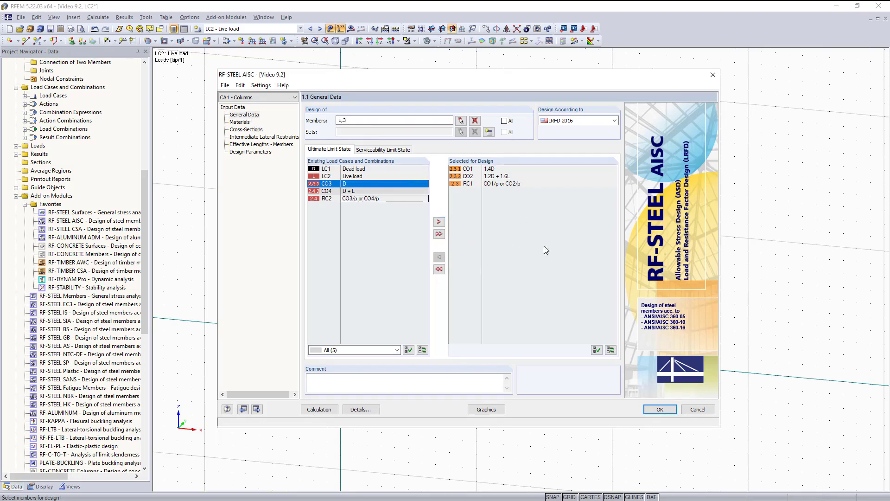
pyautogui.click(382, 149)
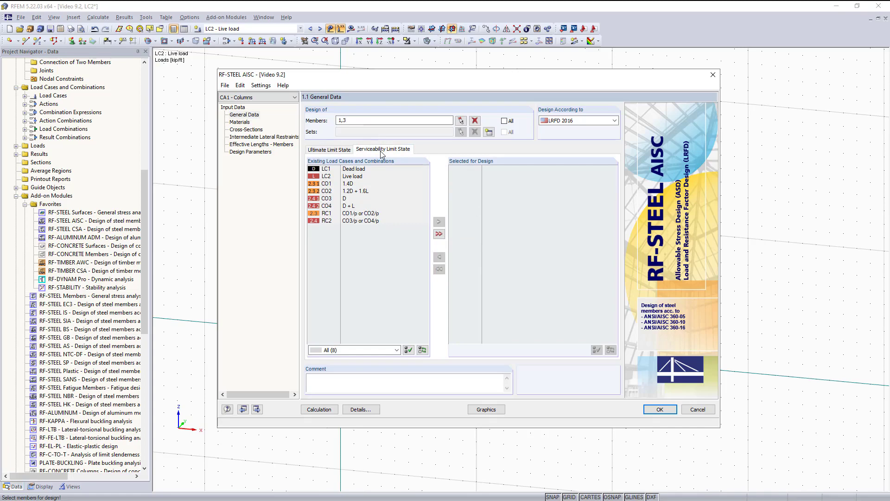
pyautogui.click(328, 149)
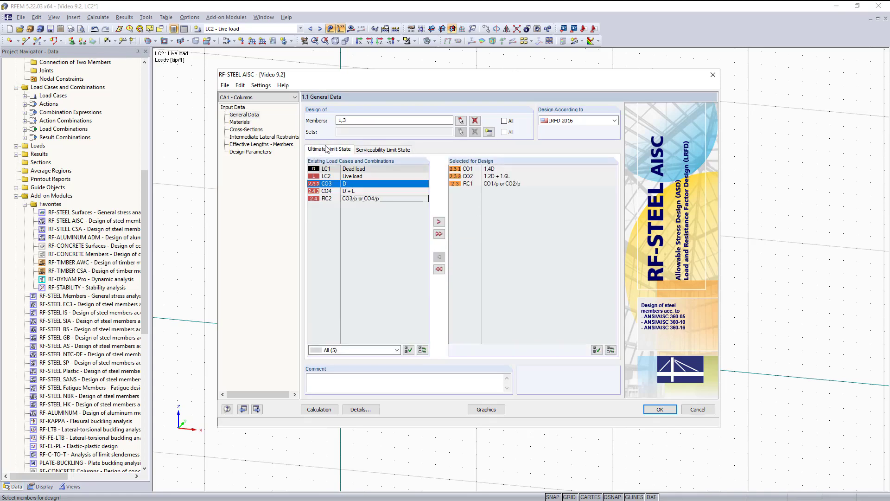
# - Inspect the Steel A992 material, then view the W 18x86 cross-section of members 1 and 3
pyautogui.click(242, 121)
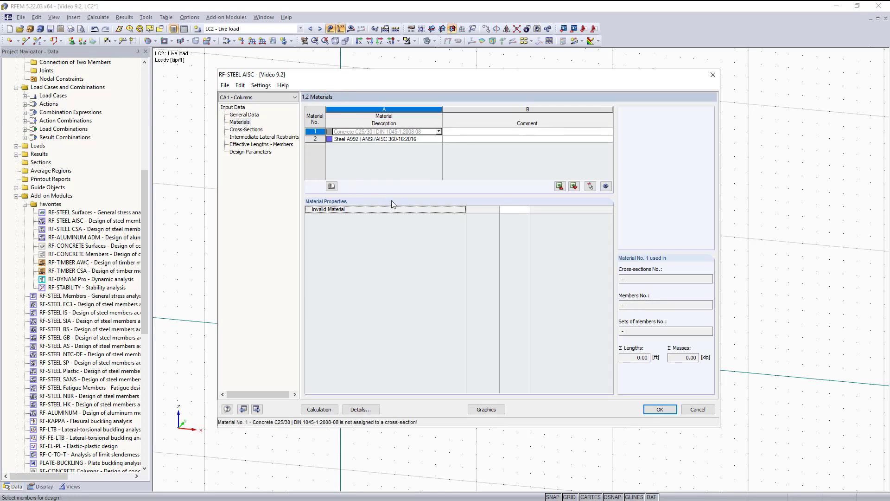
pyautogui.click(318, 141)
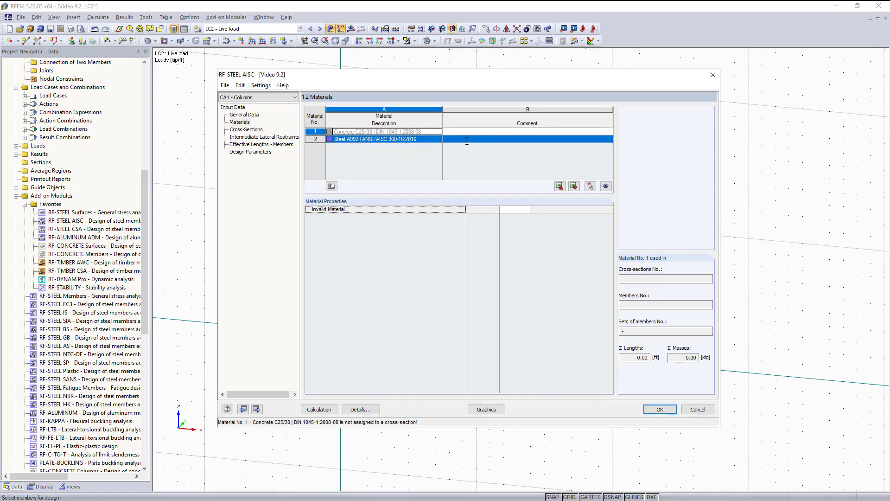
pyautogui.click(246, 129)
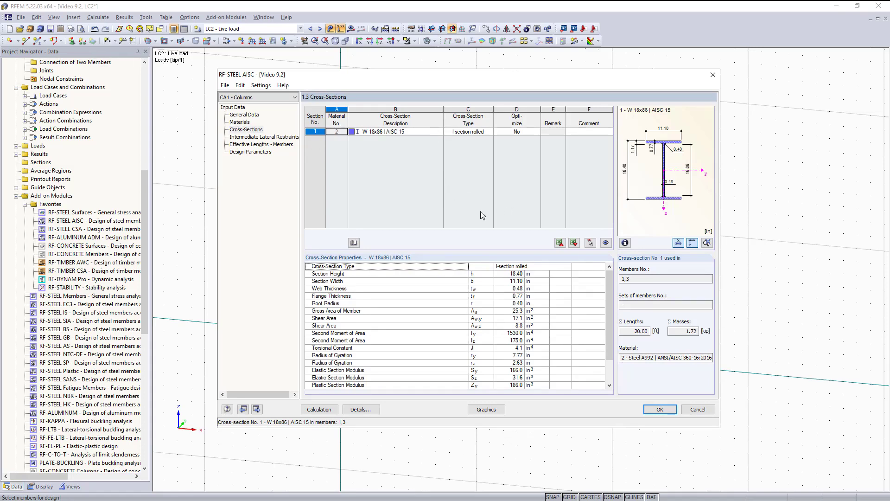
# - Enable intermediate lateral restraints for member 1 with type Lateral and torsional
pyautogui.click(256, 138)
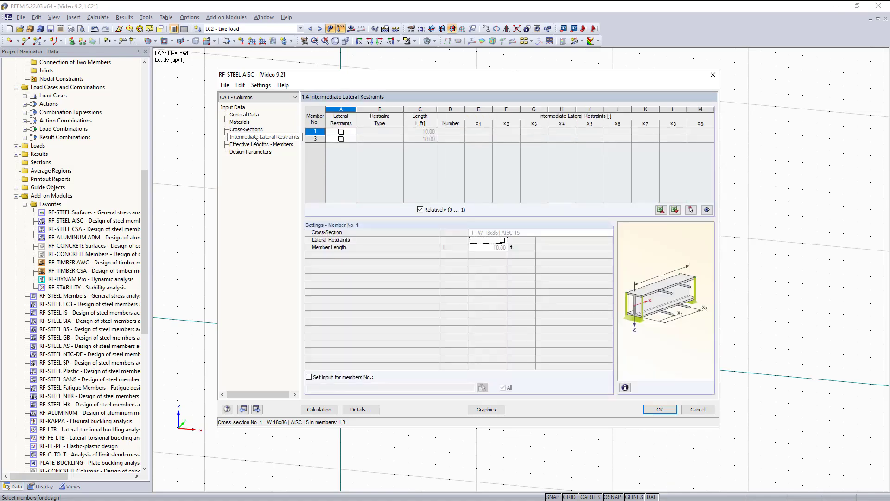
pyautogui.click(340, 132)
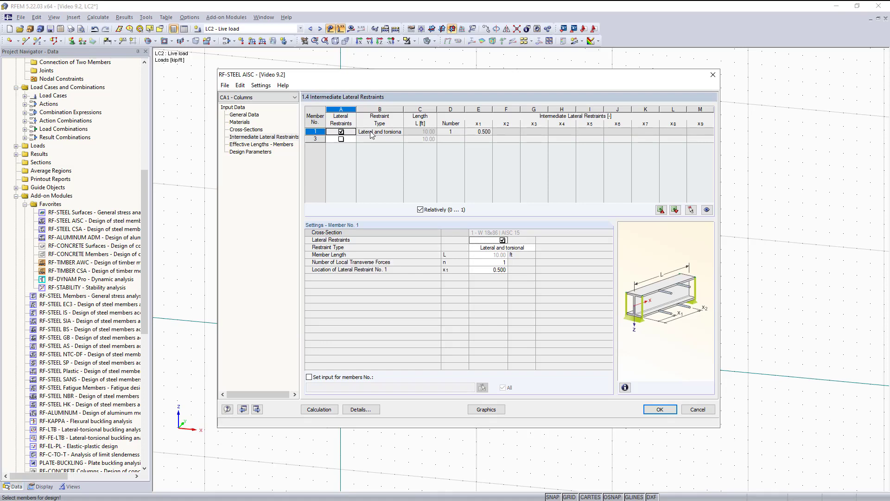
pyautogui.click(395, 132)
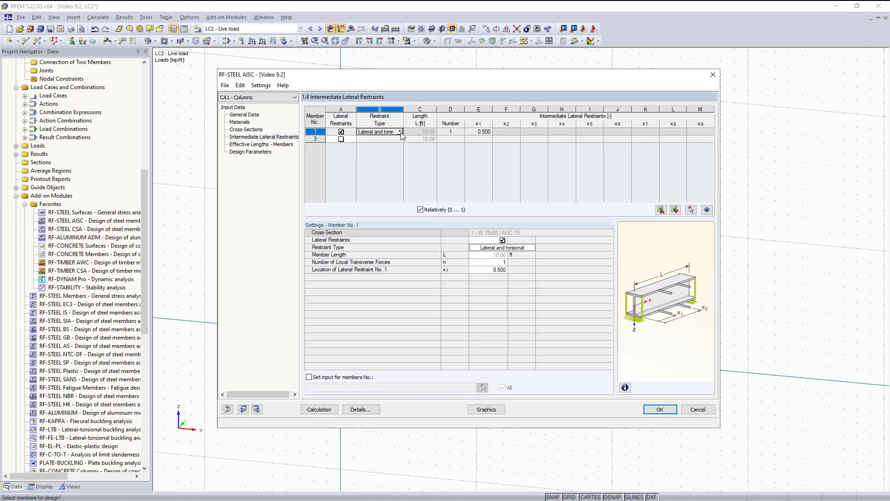
pyautogui.click(400, 132)
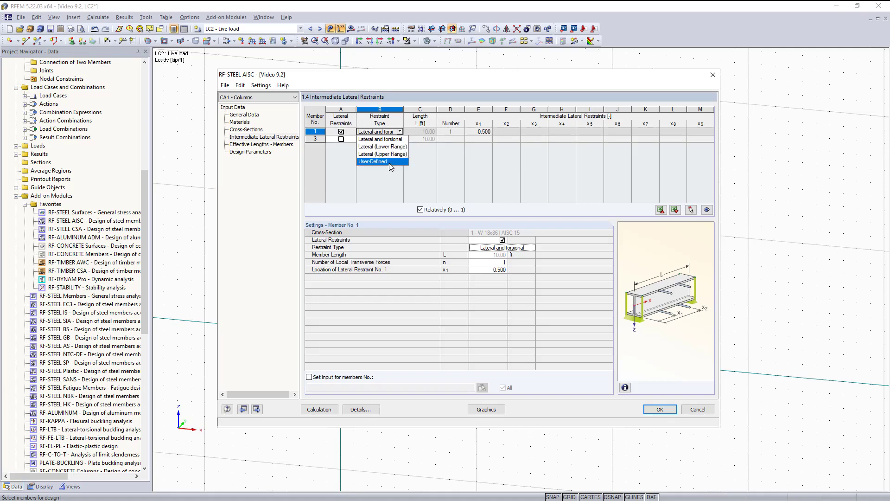
pyautogui.click(388, 162)
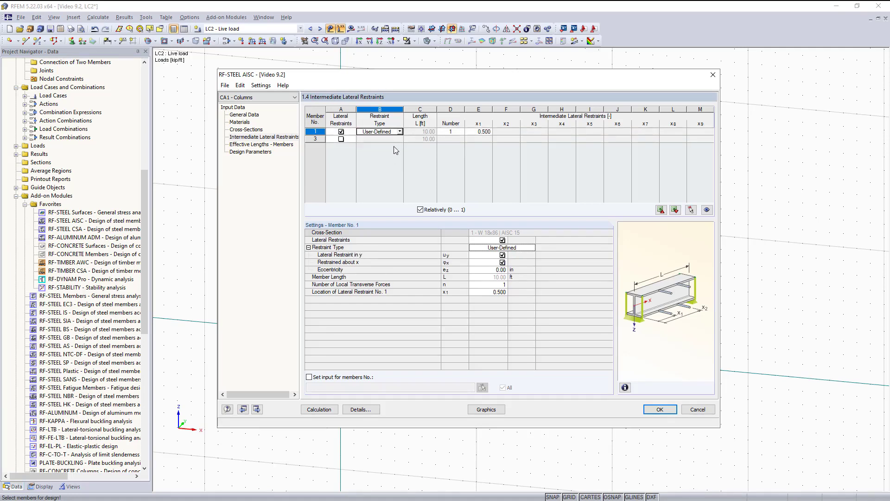
pyautogui.click(400, 132)
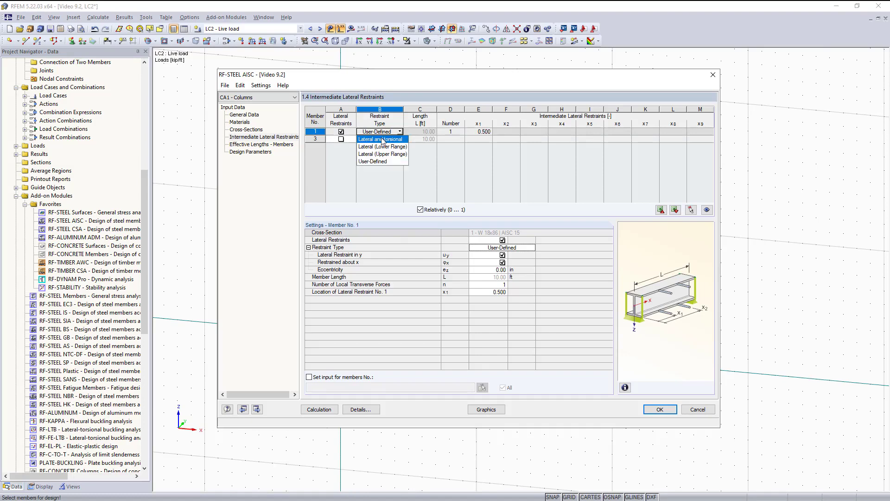
pyautogui.click(382, 140)
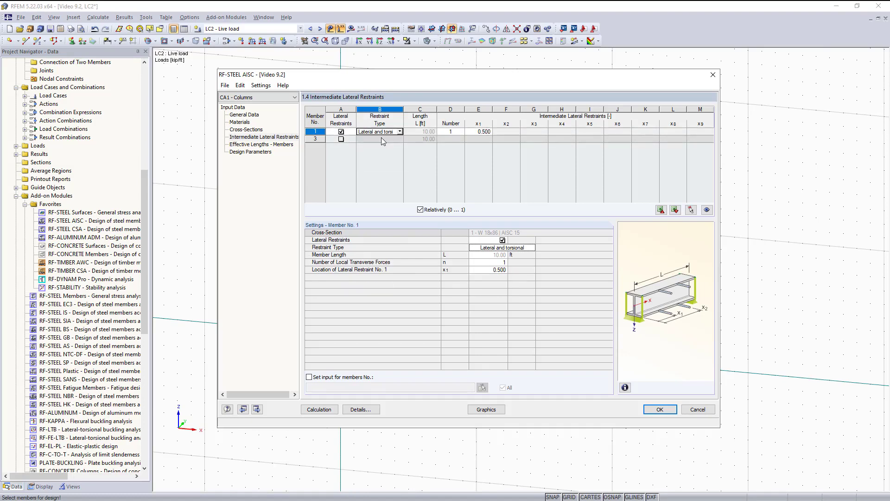
# - Raise member 1's restraint count to 3, placed at 0.250, 0.500 and 0.750
pyautogui.click(457, 132)
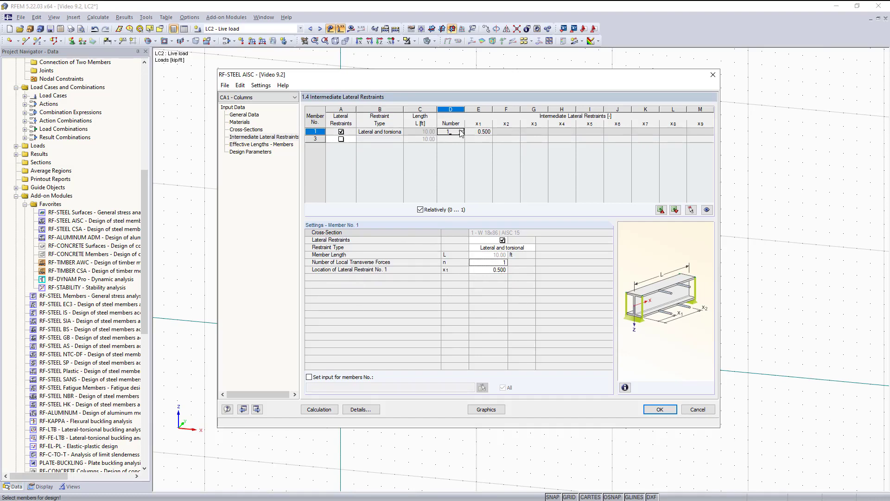
pyautogui.click(464, 133)
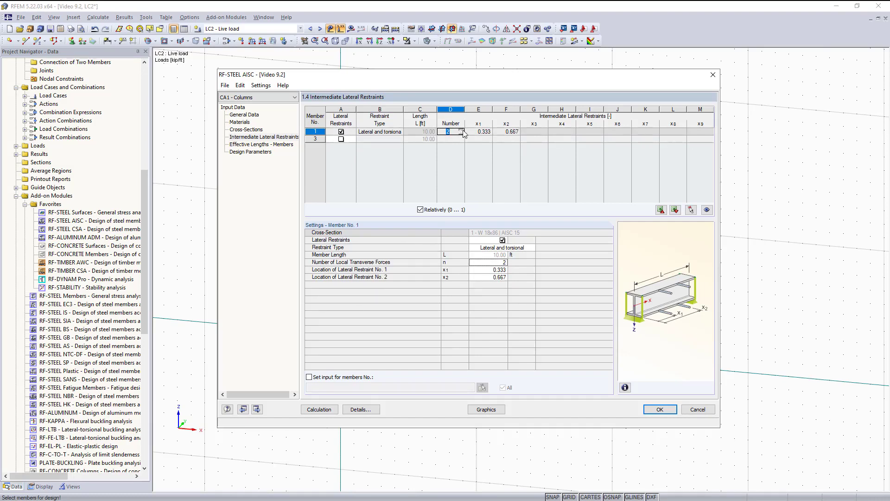
pyautogui.click(464, 133)
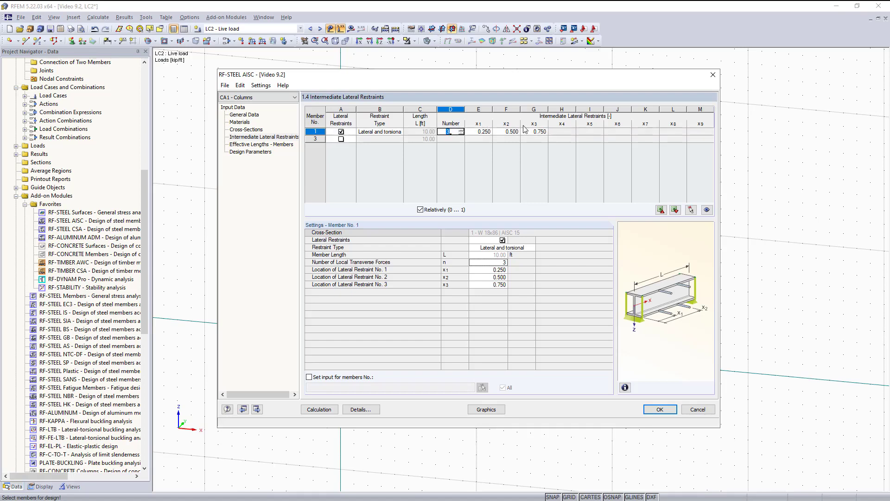
pyautogui.click(498, 132)
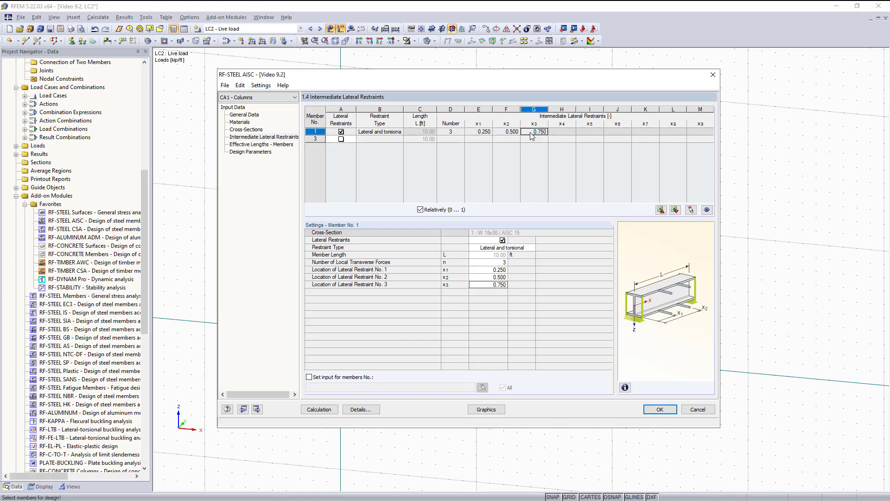
pyautogui.click(242, 145)
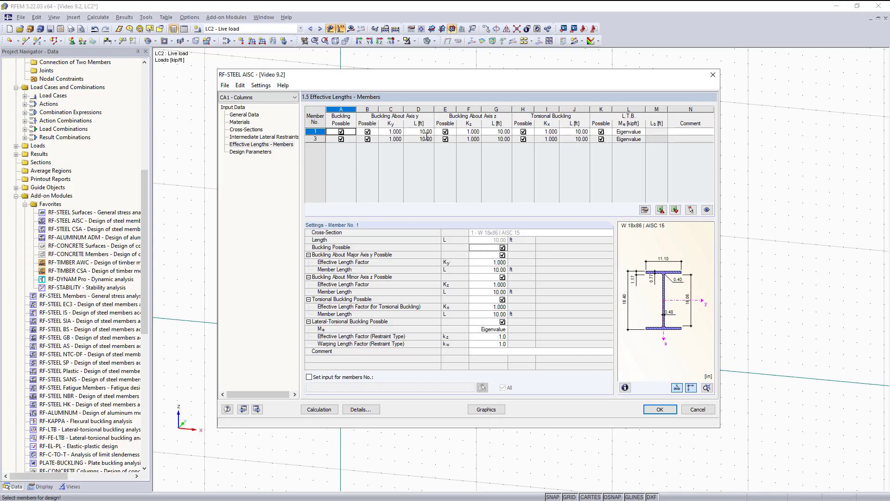
# - Review design parameters and effective lengths, checking member 1's lateral-torsional Mcr option stays Eigenvalue
pyautogui.press('F3')
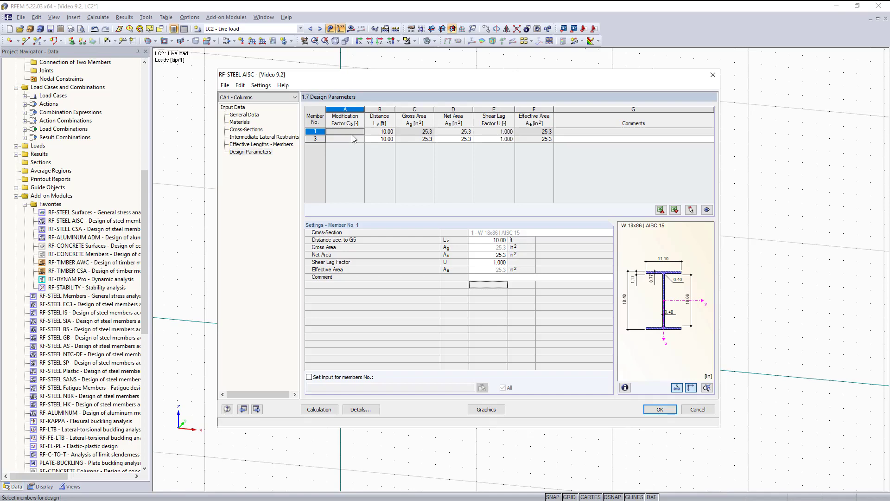
pyautogui.click(281, 145)
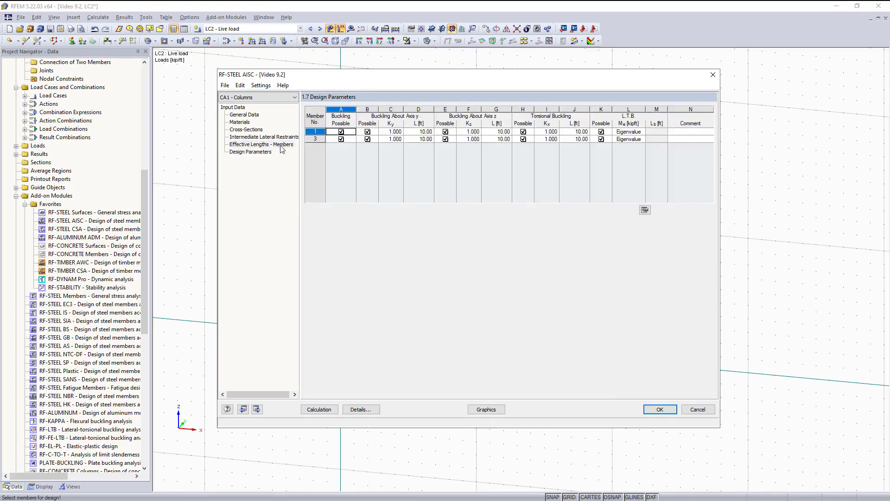
pyautogui.click(634, 133)
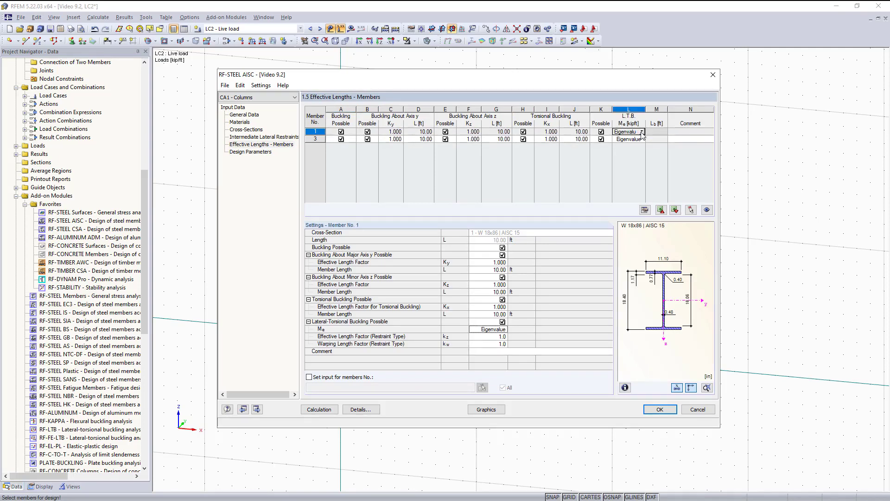
pyautogui.click(642, 133)
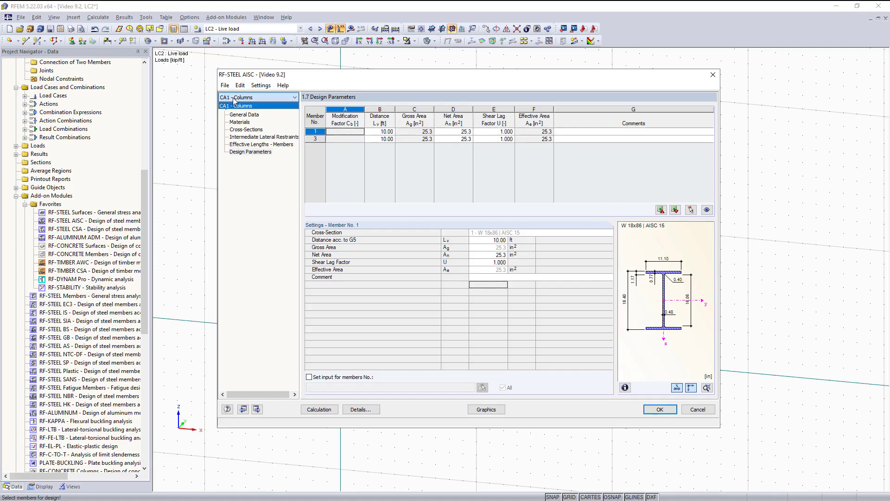
# - Create a new design case named 'Beams', saving the Columns case
pyautogui.click(225, 85)
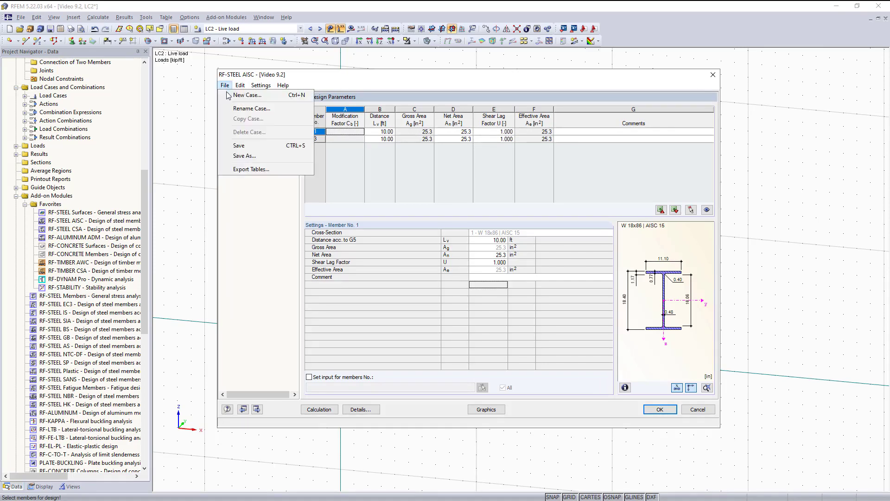
pyautogui.click(239, 94)
pyautogui.write('Beams')
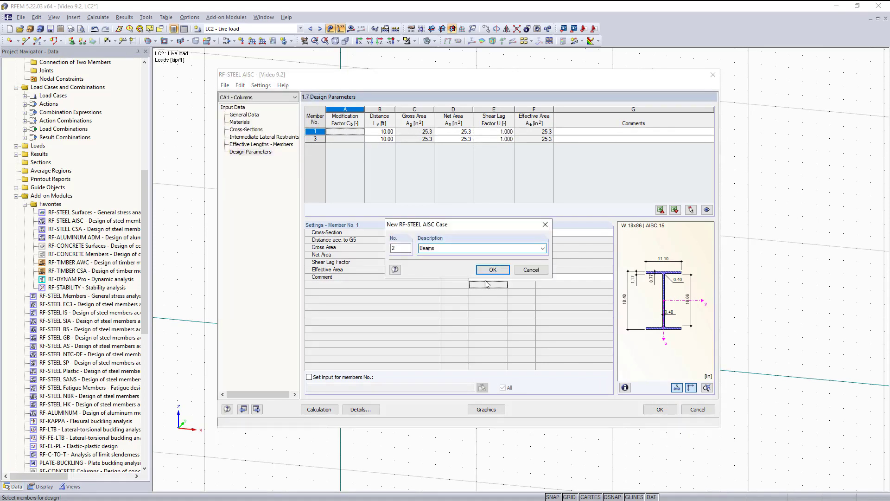
pyautogui.click(494, 269)
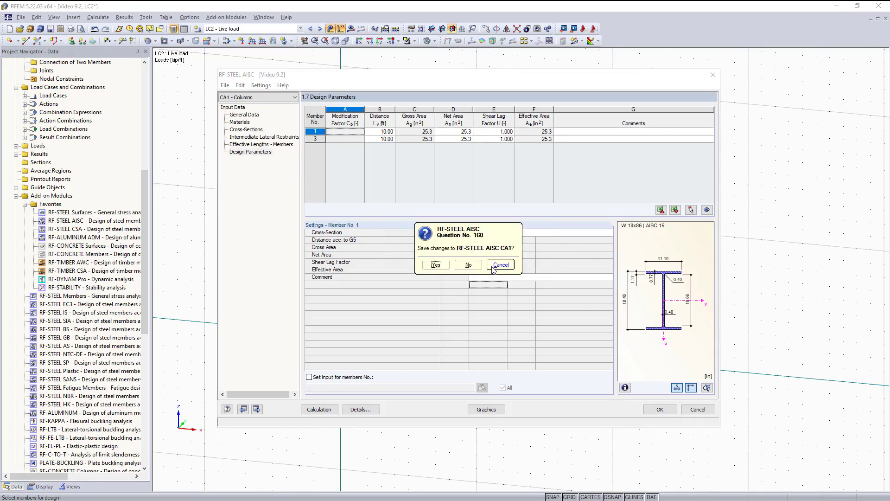
pyautogui.click(436, 265)
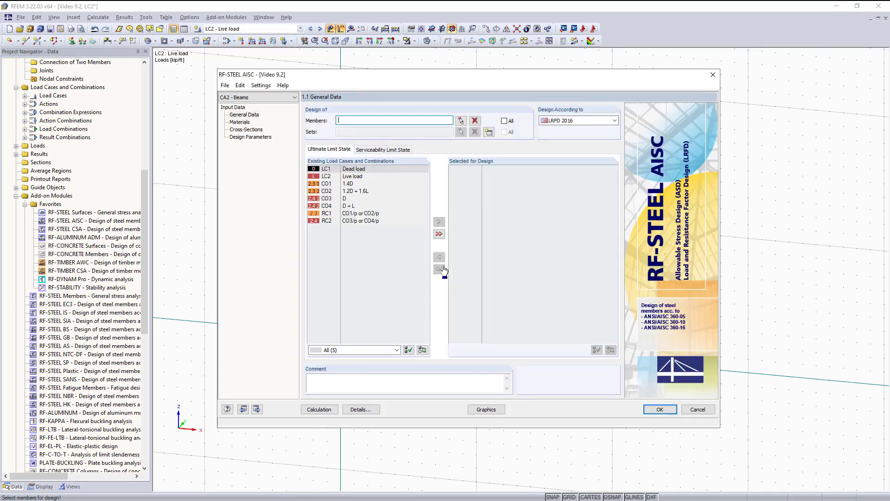
# - Pick beam member 2 for the Beams case and design it to ASD 2016
pyautogui.click(244, 117)
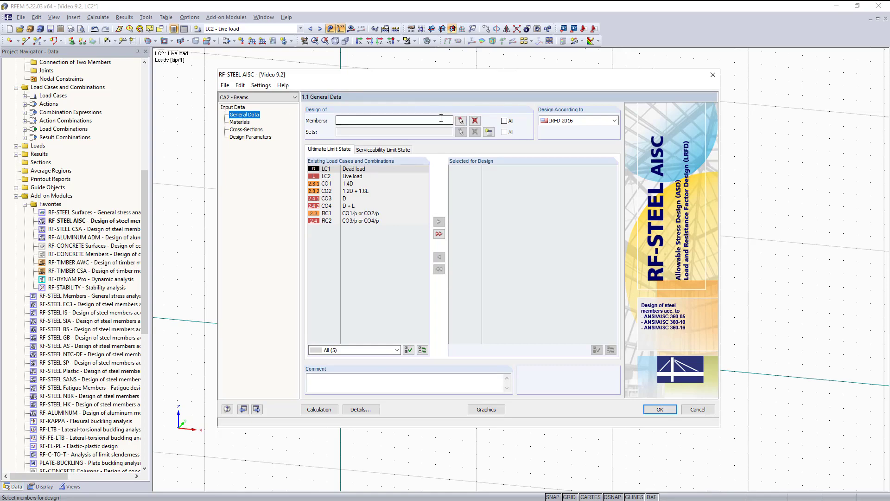
pyautogui.click(460, 121)
pyautogui.click(478, 208)
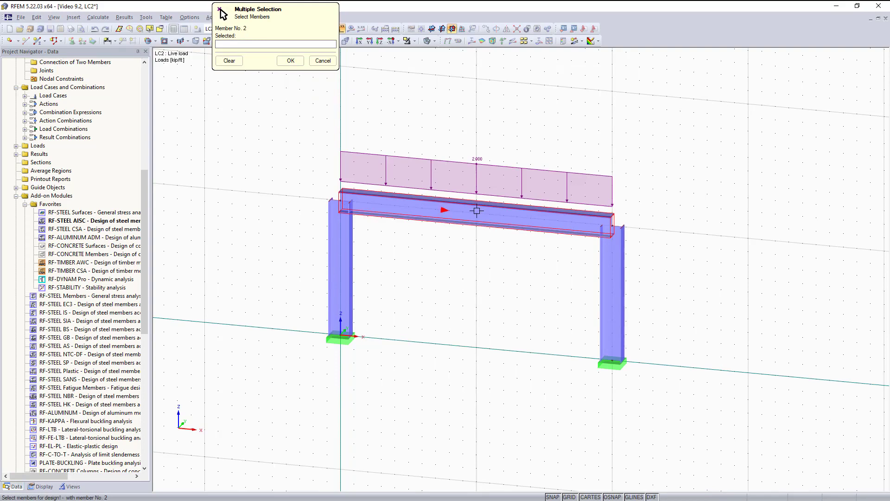
pyautogui.click(291, 61)
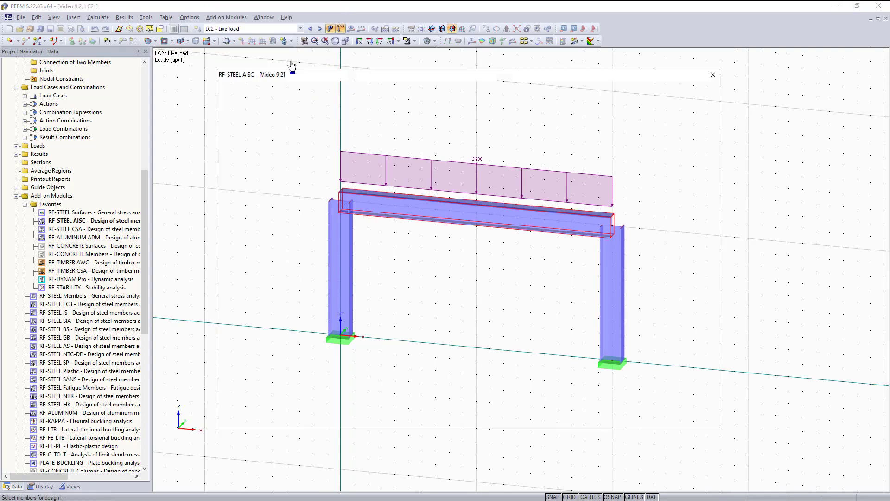
pyautogui.click(602, 117)
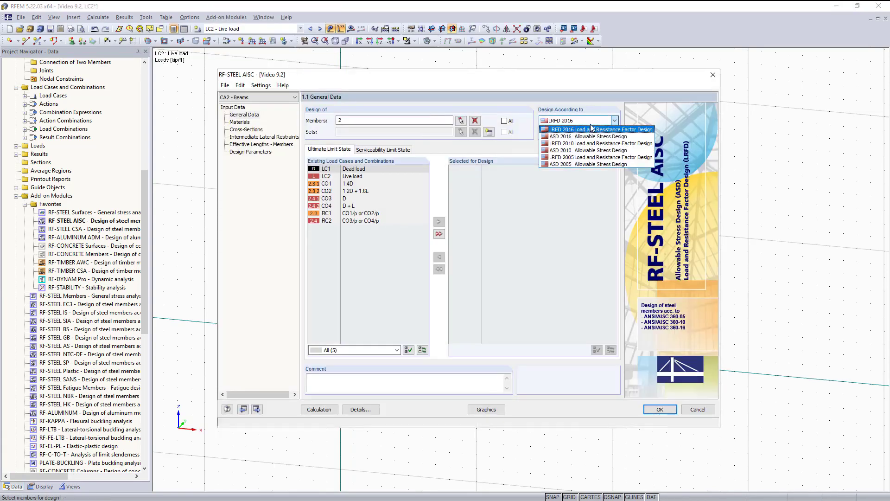
pyautogui.click(582, 136)
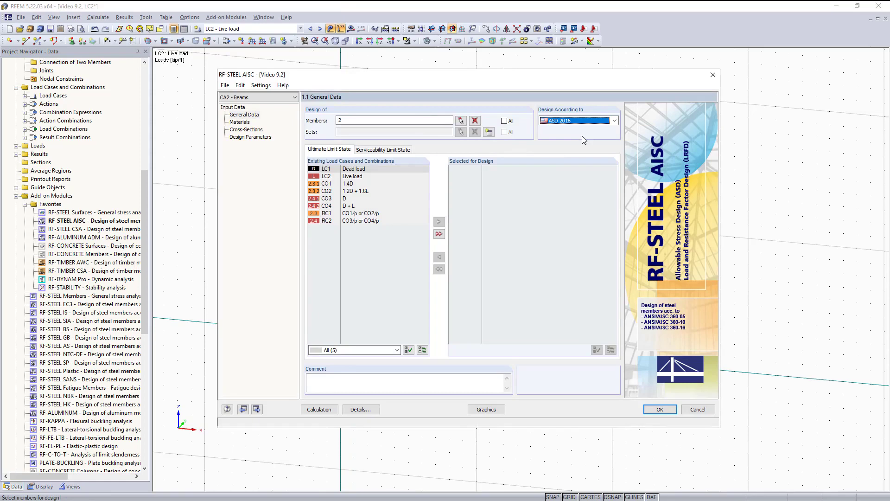
# - Add CO3, CO4 and RC2 to the serviceability limit state design selection
pyautogui.click(362, 152)
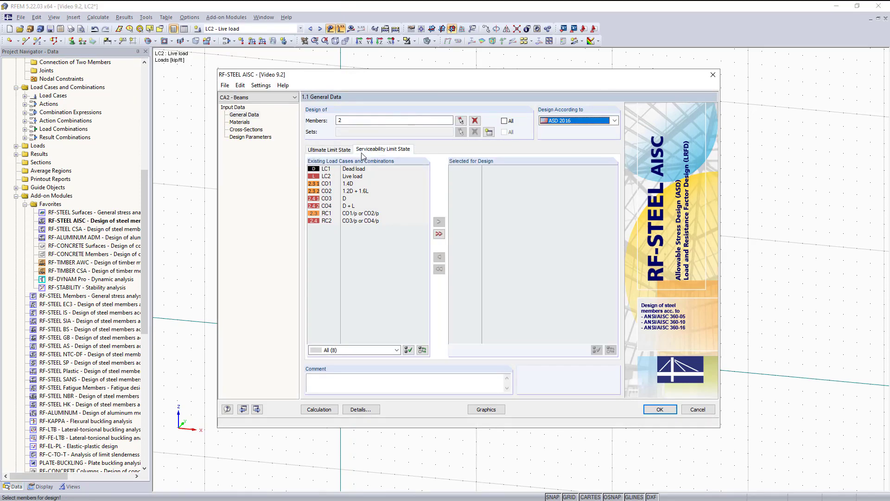
pyautogui.click(370, 178)
pyautogui.moveTo(355, 199); pyautogui.dragTo(355, 221)
pyautogui.keyDown('ctrl'); pyautogui.click(355, 214); pyautogui.keyUp('ctrl')
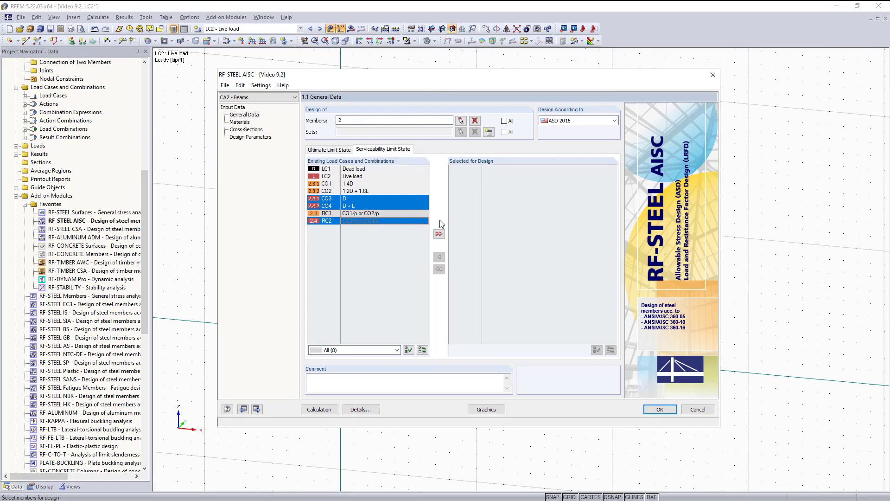
pyautogui.click(439, 222)
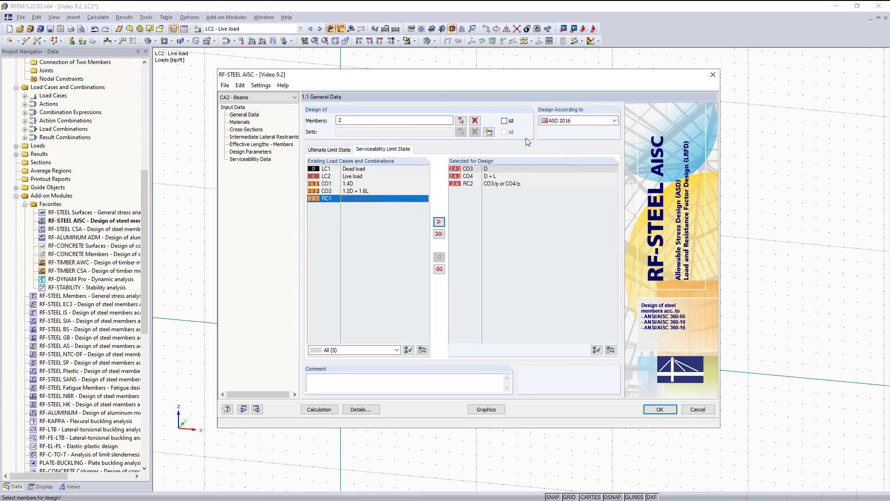
# - Review materials and W 18x86 section, enable lateral restraints for member 2, then check lengths and parameters
pyautogui.click(239, 123)
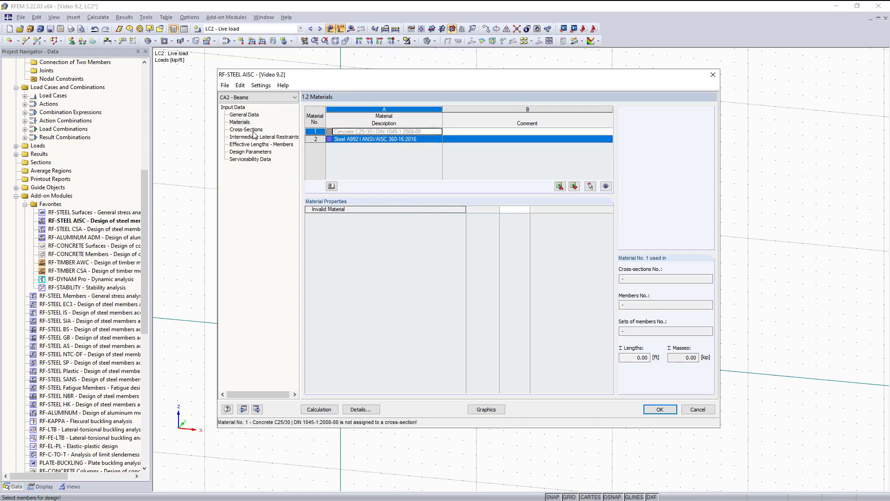
pyautogui.click(254, 130)
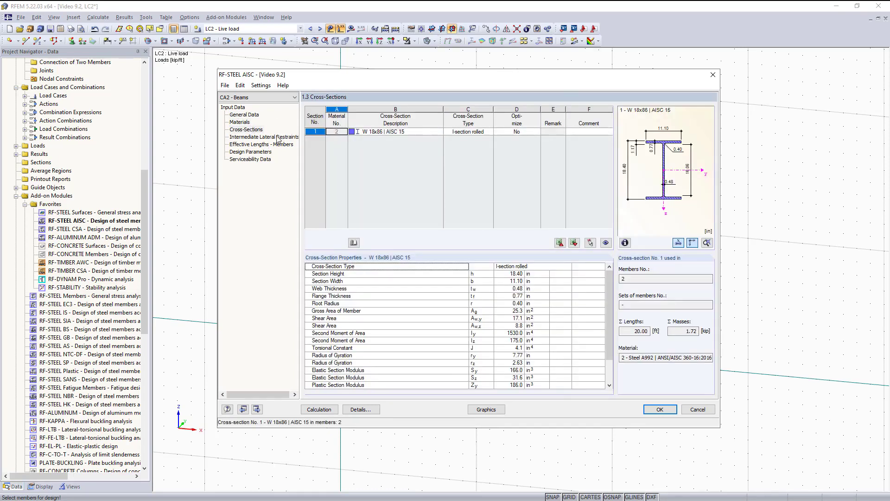
pyautogui.click(277, 138)
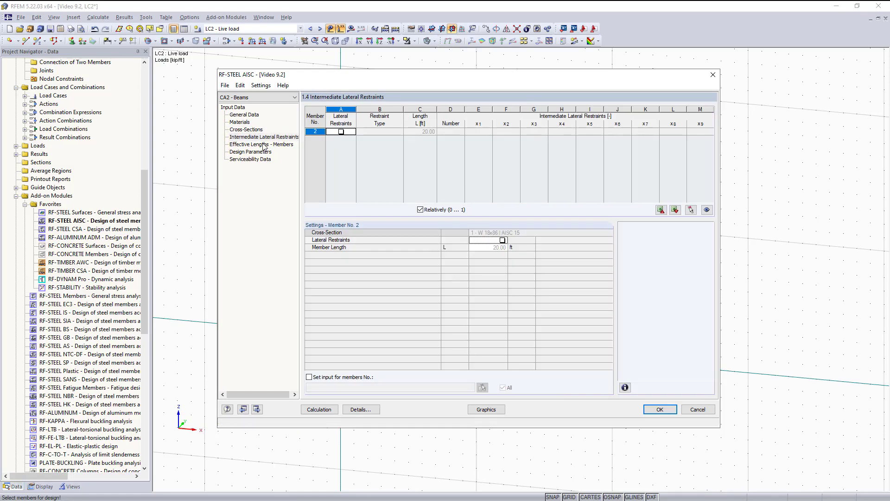
pyautogui.click(342, 132)
pyautogui.click(455, 132)
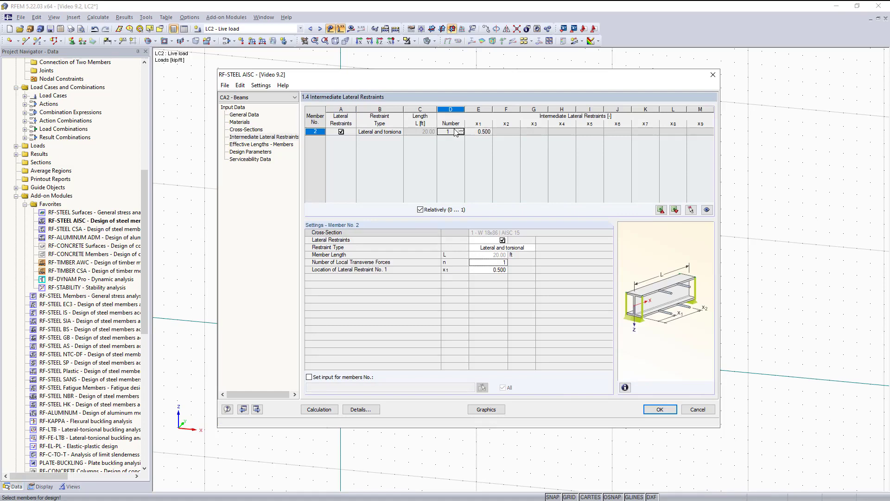
pyautogui.click(461, 130)
pyautogui.click(271, 145)
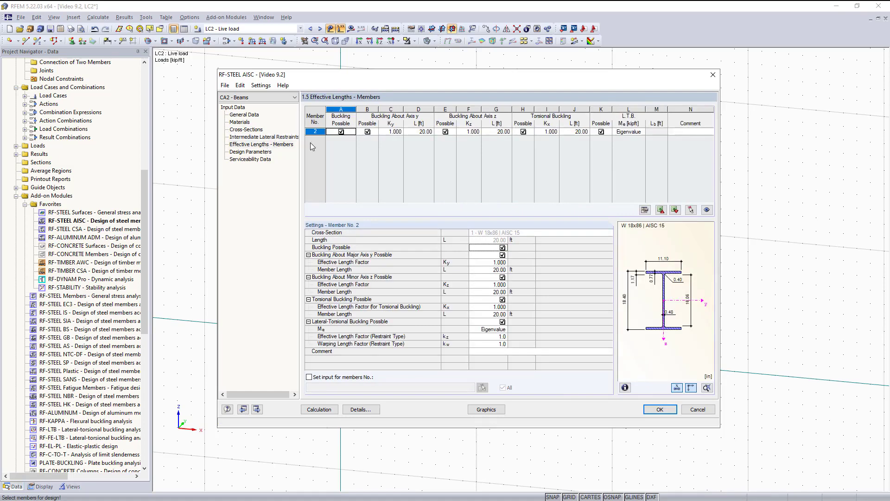
pyautogui.click(251, 152)
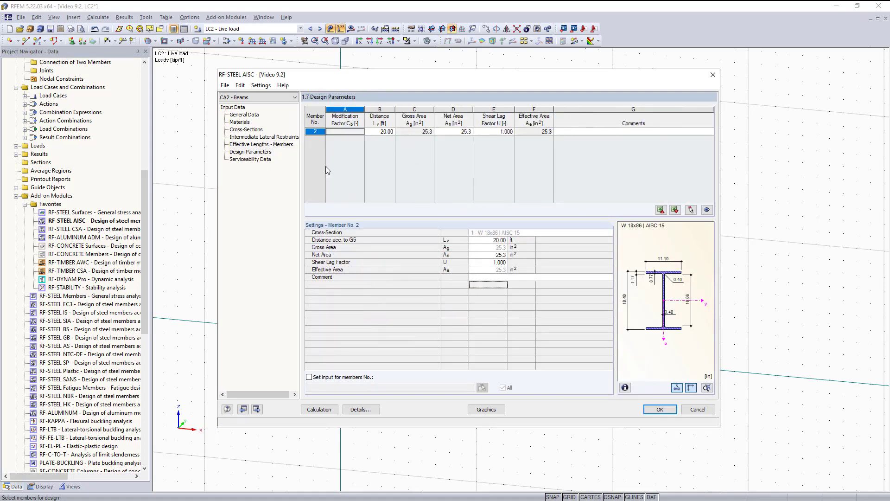
pyautogui.click(256, 160)
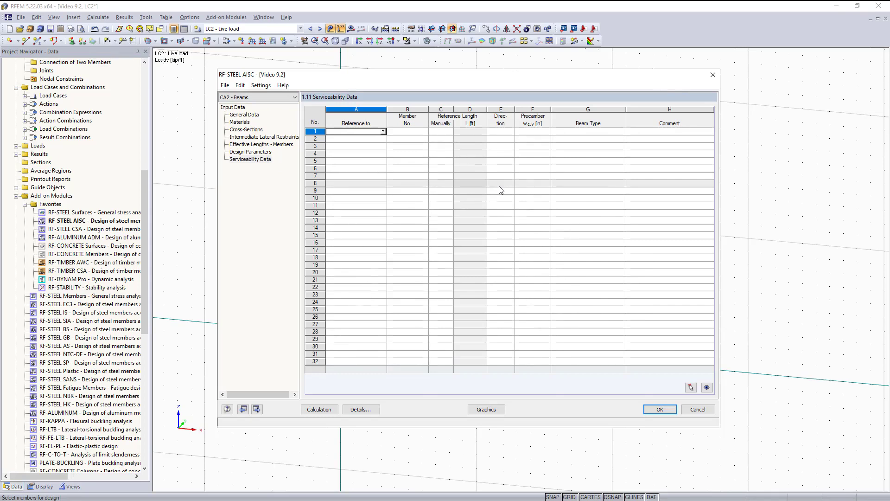
# - Set serviceability row 1 to reference member 2, taking its 20.00 ft length automatically
pyautogui.click(383, 131)
pyautogui.click(378, 139)
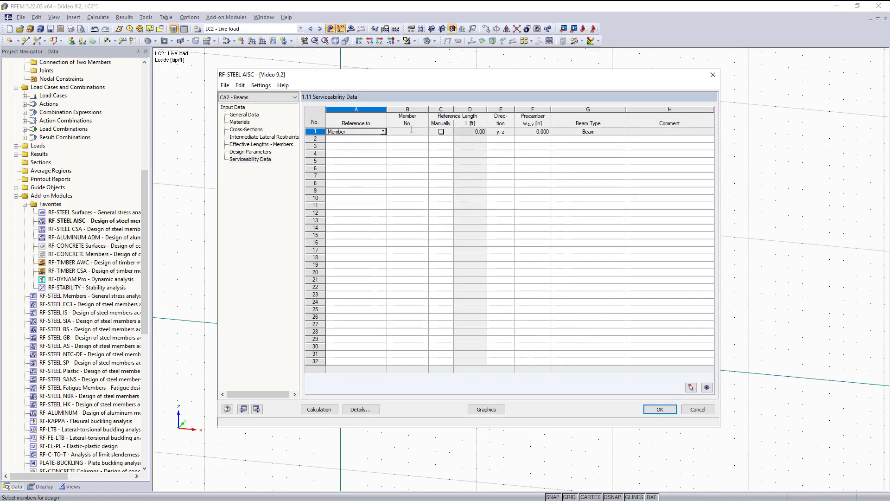
pyautogui.click(414, 131)
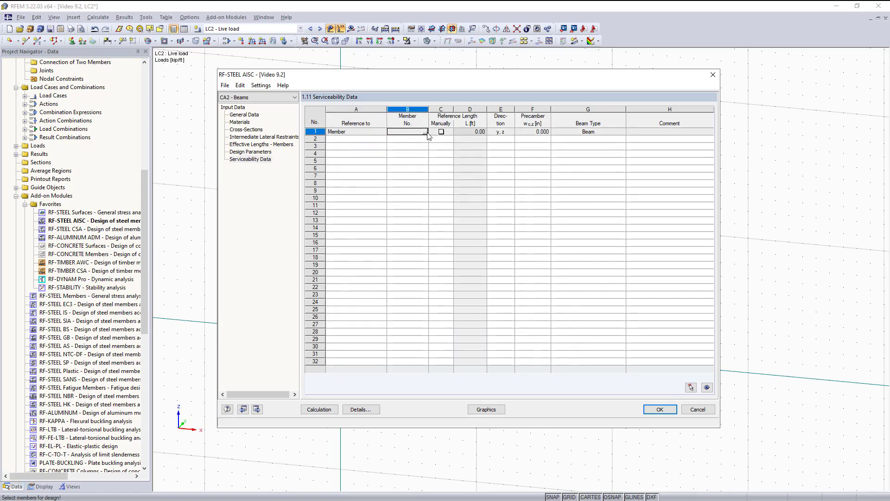
pyautogui.click(425, 133)
pyautogui.click(434, 201)
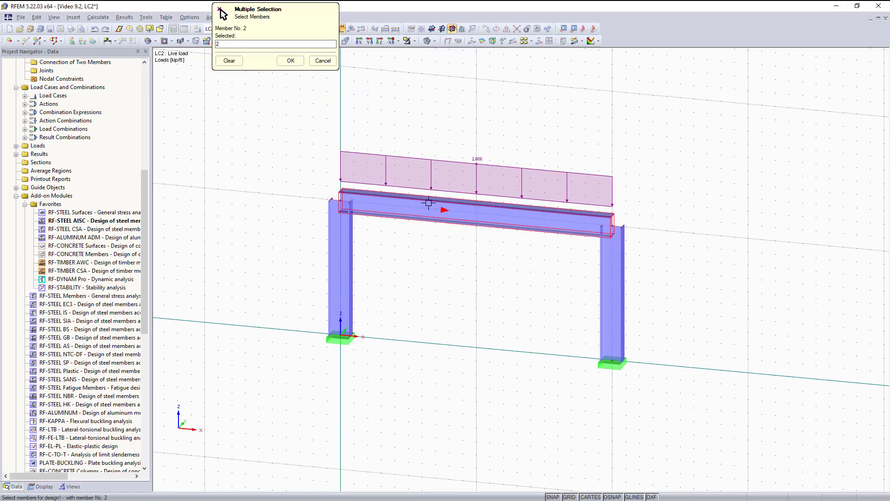
pyautogui.click(296, 62)
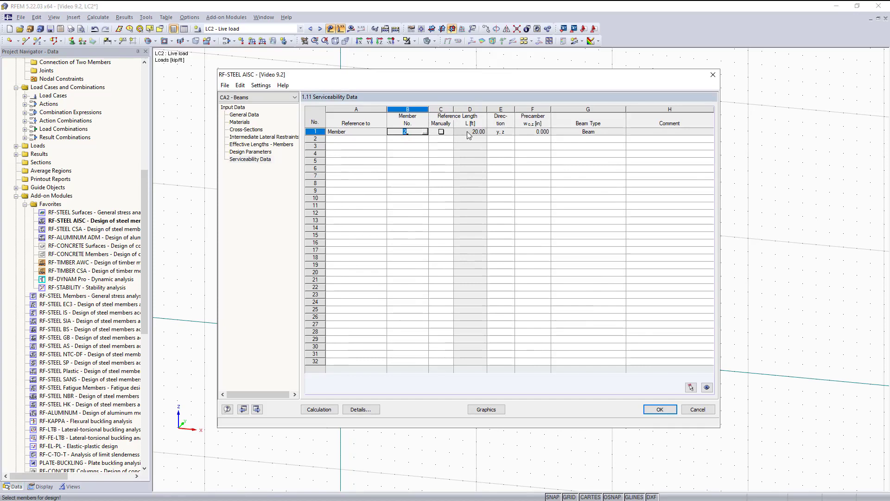
pyautogui.click(440, 132)
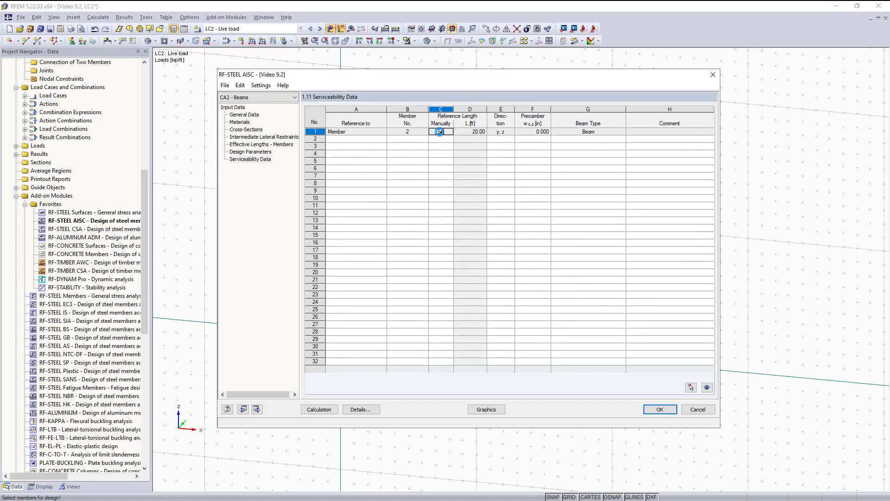
pyautogui.click(440, 132)
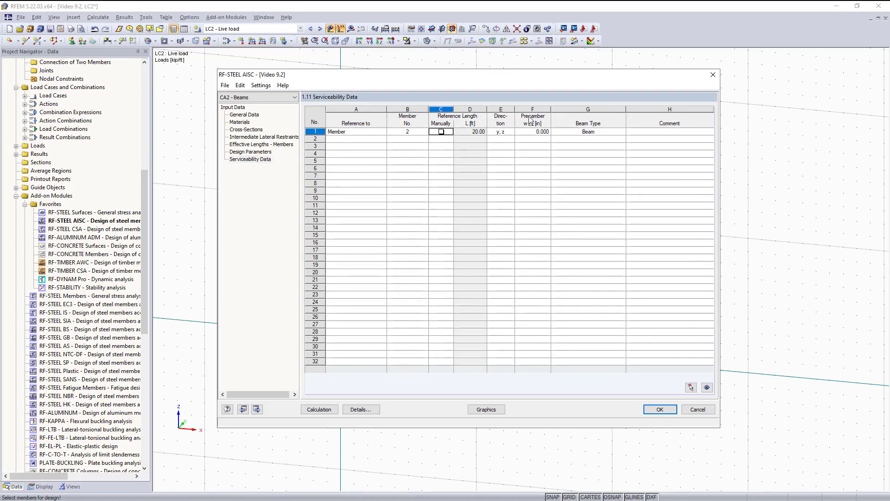
# - Keep the row's beam type as Beam
pyautogui.click(587, 132)
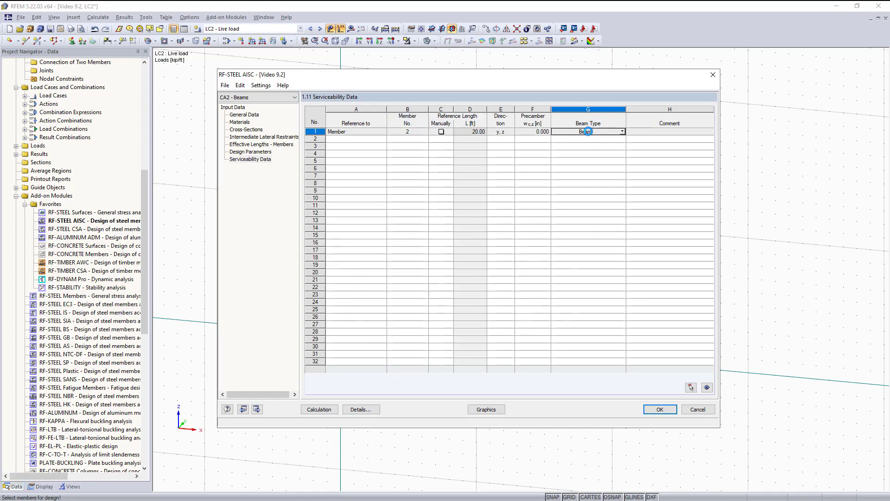
pyautogui.click(621, 133)
pyautogui.click(621, 132)
pyautogui.click(621, 132)
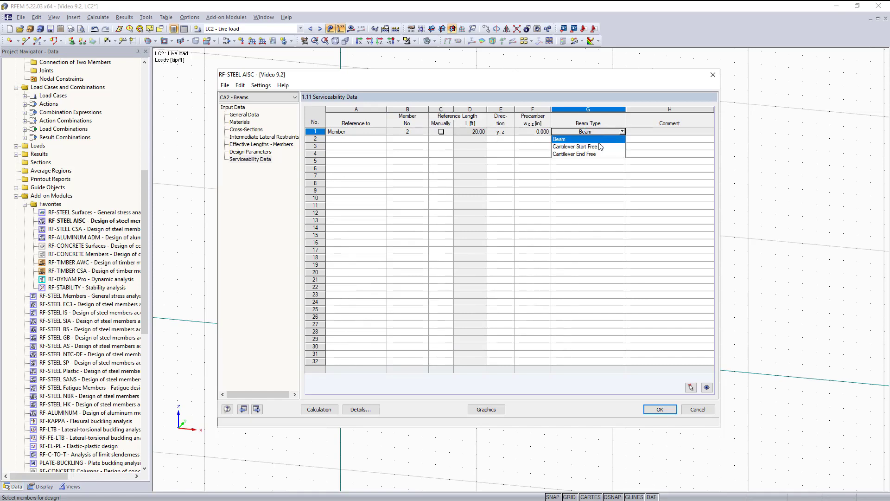
pyautogui.click(621, 136)
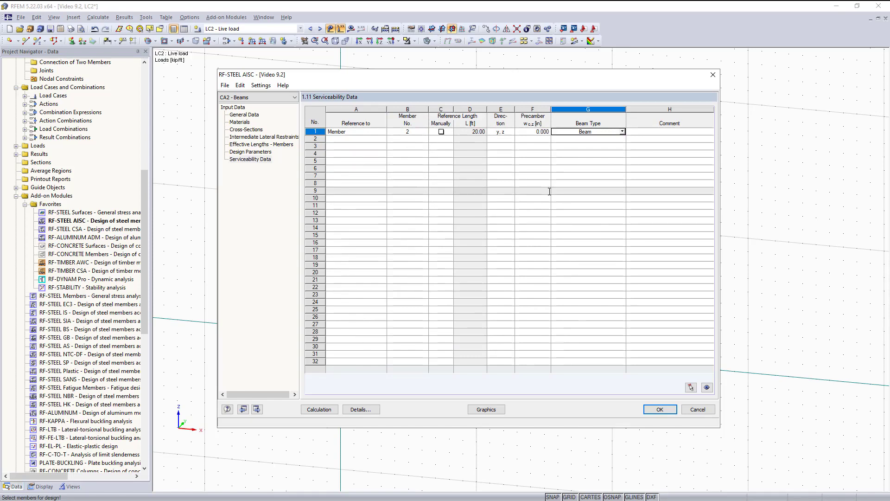
# - Show the ASD serviceability details: L/360 deflection limit and L/180 for cantilevers
pyautogui.click(361, 409)
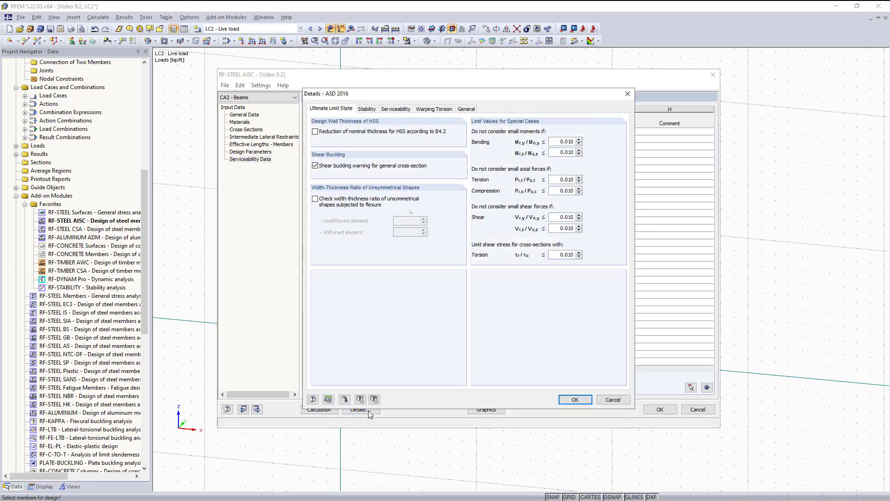
pyautogui.click(397, 109)
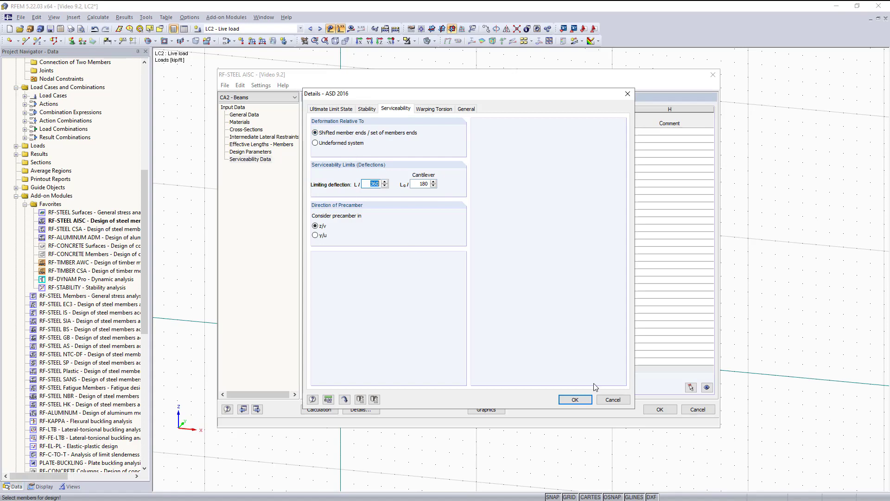
# - Confirm the details and return to the Beams case's 1.1 General Data page (ASD 2016)
pyautogui.click(574, 400)
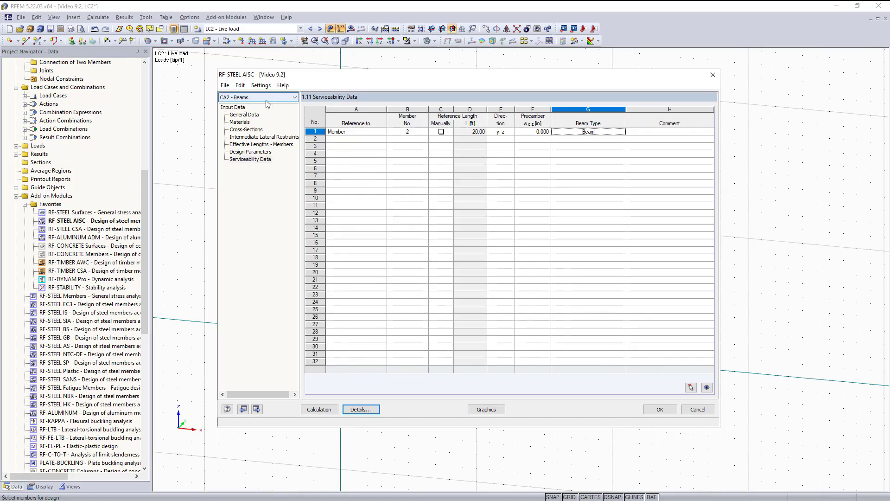
pyautogui.click(240, 115)
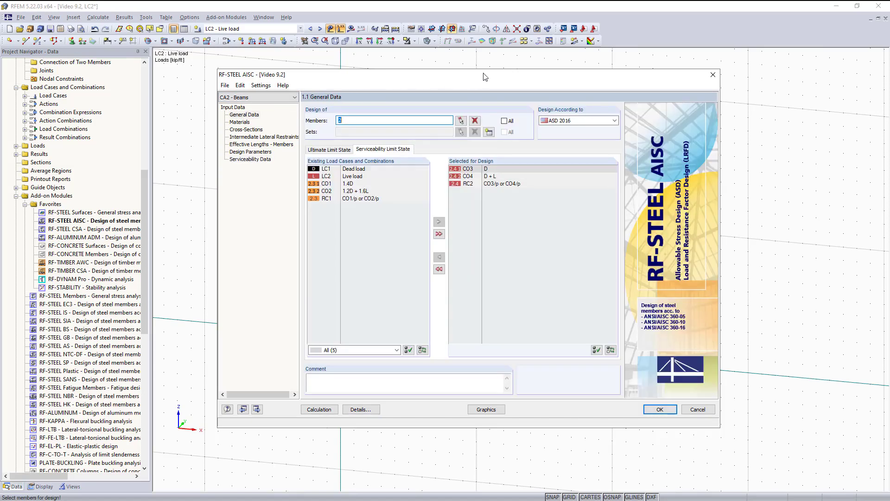